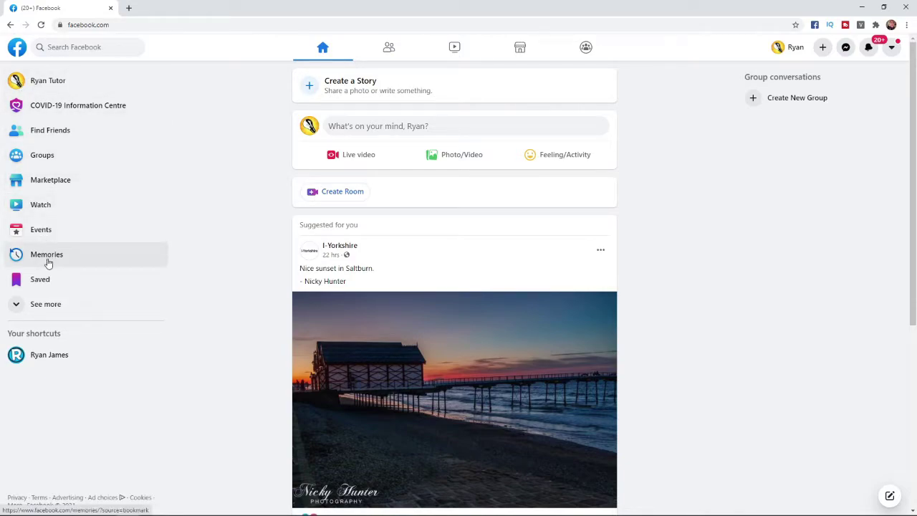
Open the Fundraisers page and start a personal fundraiser in the Medical category.
left_click(28, 308)
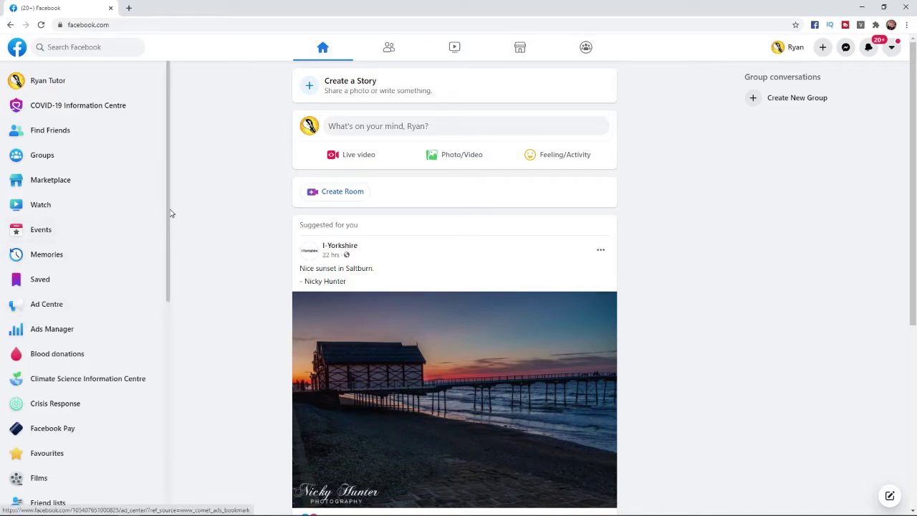
left_click_drag(168, 210, 163, 328)
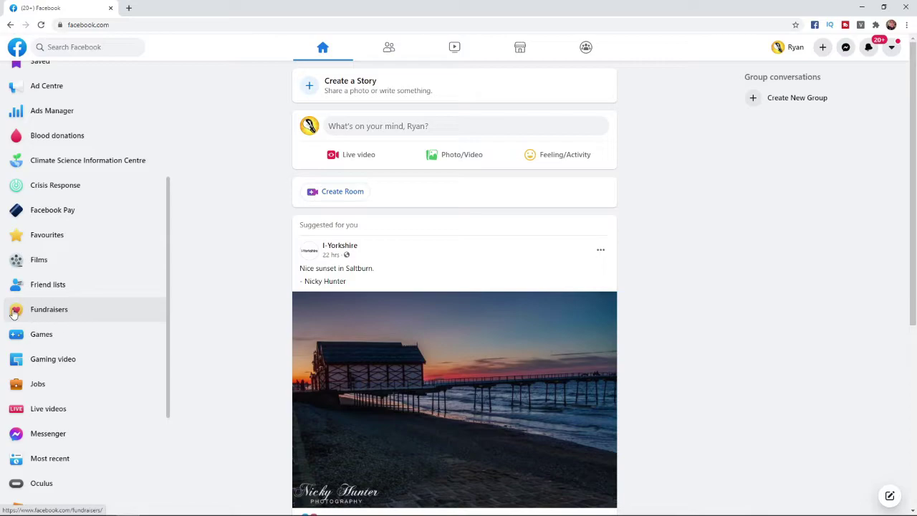
left_click(80, 315)
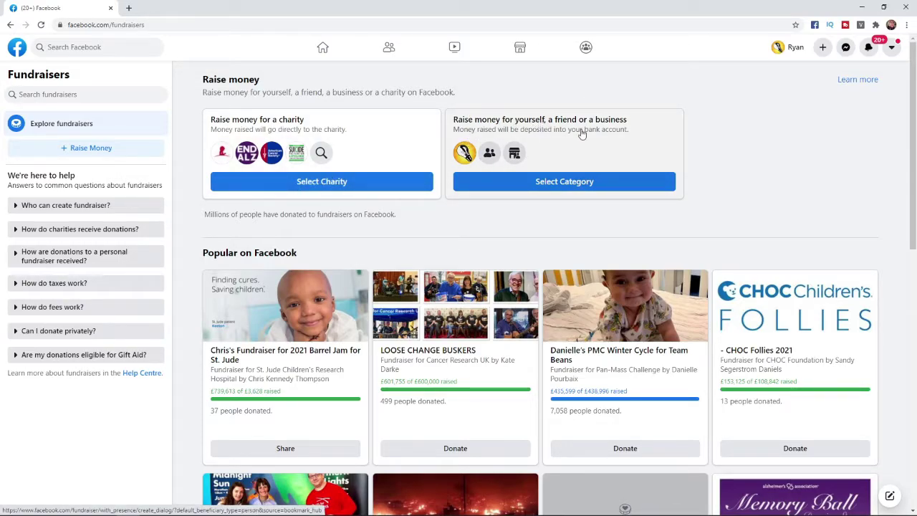
left_click(537, 182)
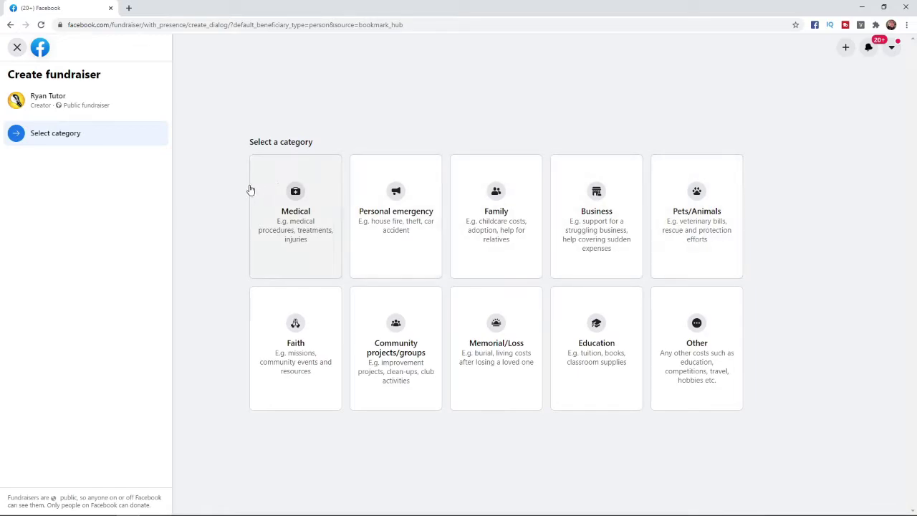
left_click(301, 200)
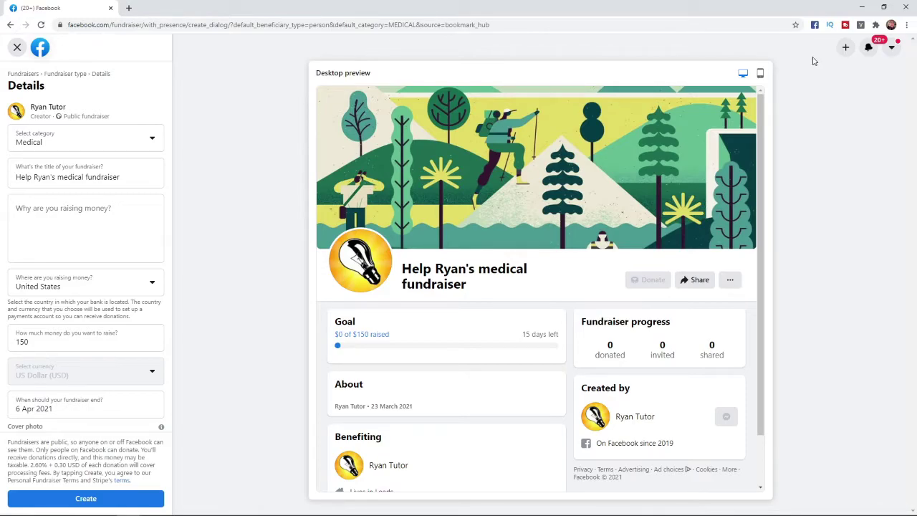
Check the fundraiser's mobile preview and return to the desktop preview.
left_click(762, 73)
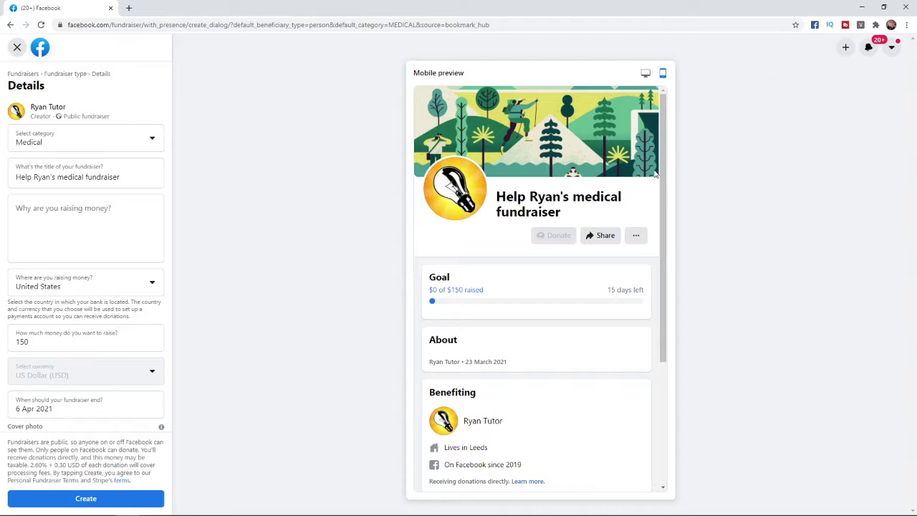
left_click(645, 73)
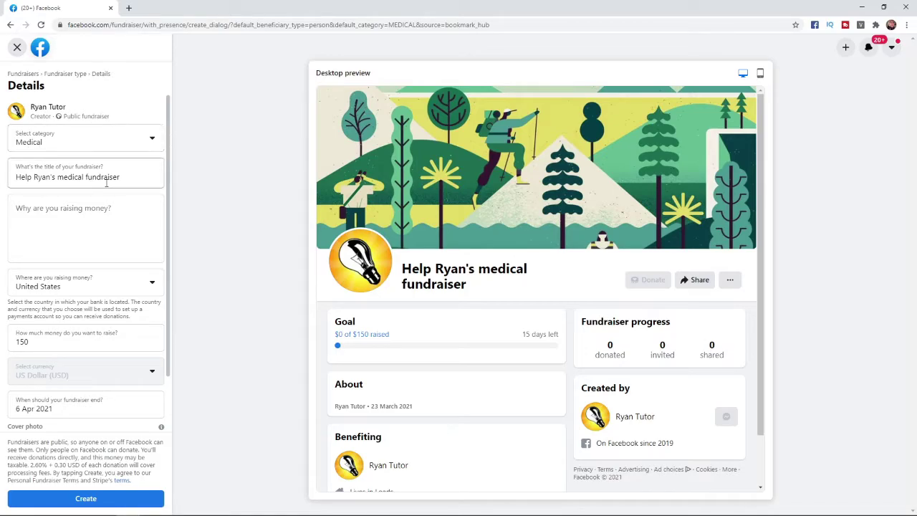
Replace the fundraiser's title with "Tutorial".
left_click(143, 182)
key("ctrl+a")
type("T")
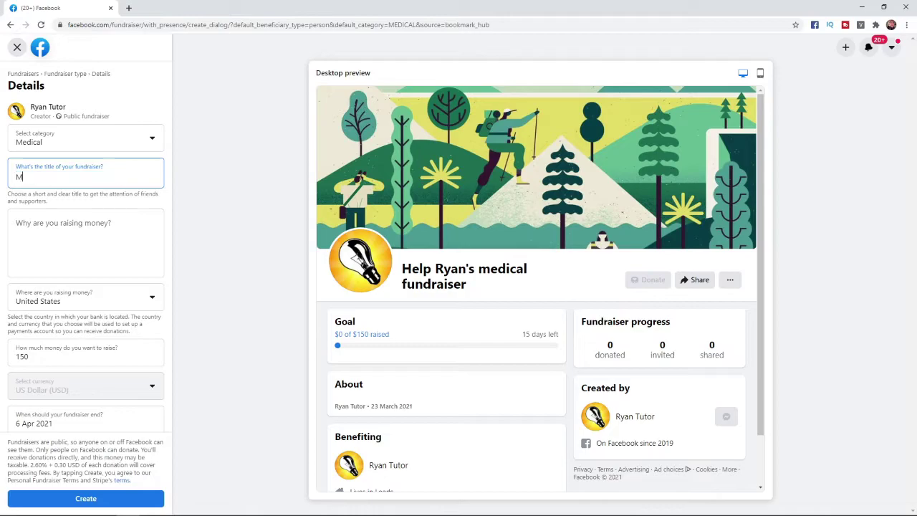
key("BackSpace")
type("Th")
key("BackSpace")
type("utorial")
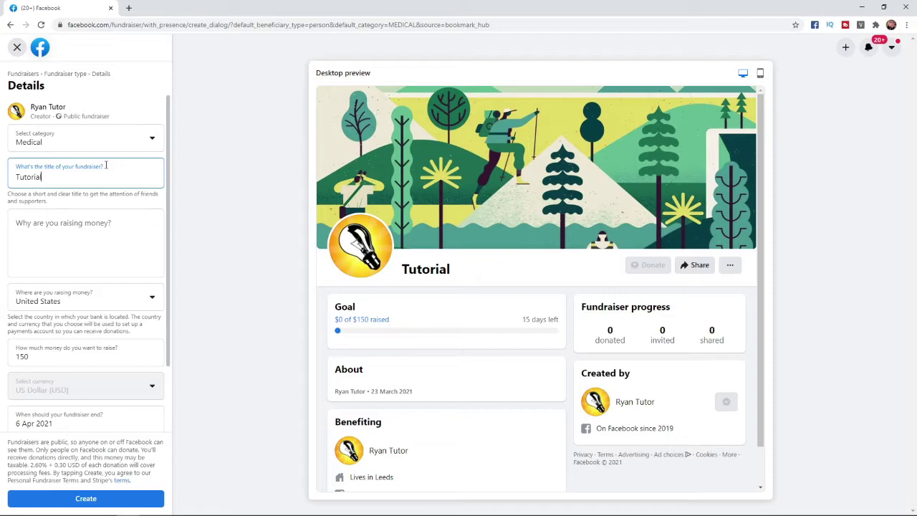
Enter "Tutorial for my viewers on social media to help them create a fundraiser" as the reason for raising money.
left_click(68, 225)
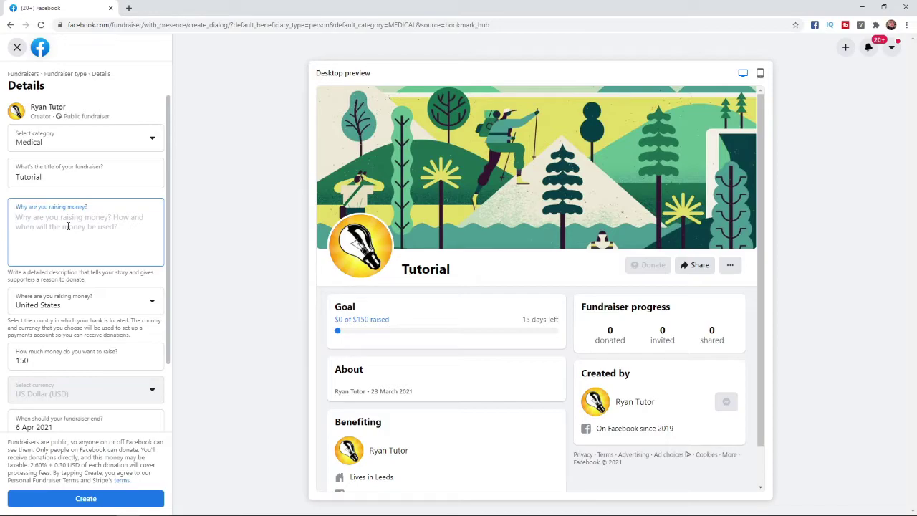
left_click(145, 322)
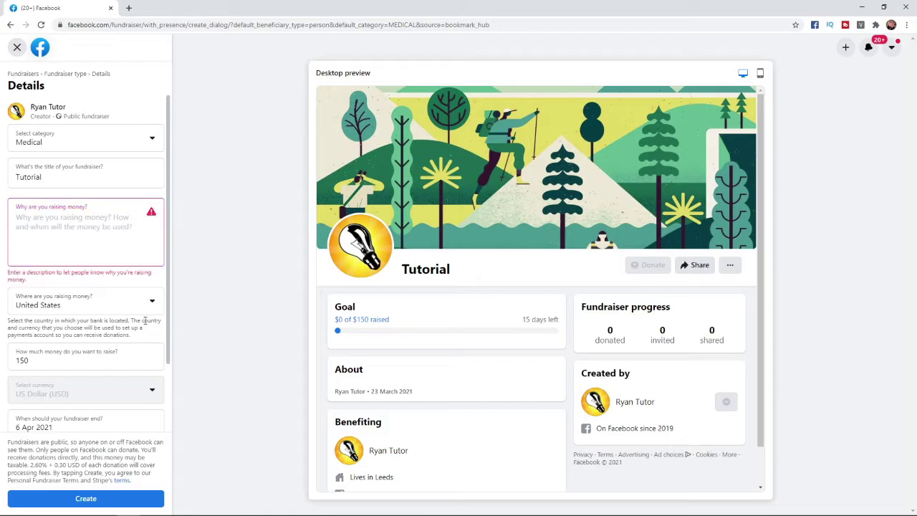
type("Tut")
key("BackSpace")
key("BackSpace")
key("BackSpace")
type("Tutorial for my viewers on social media to help them create a fundraiser")
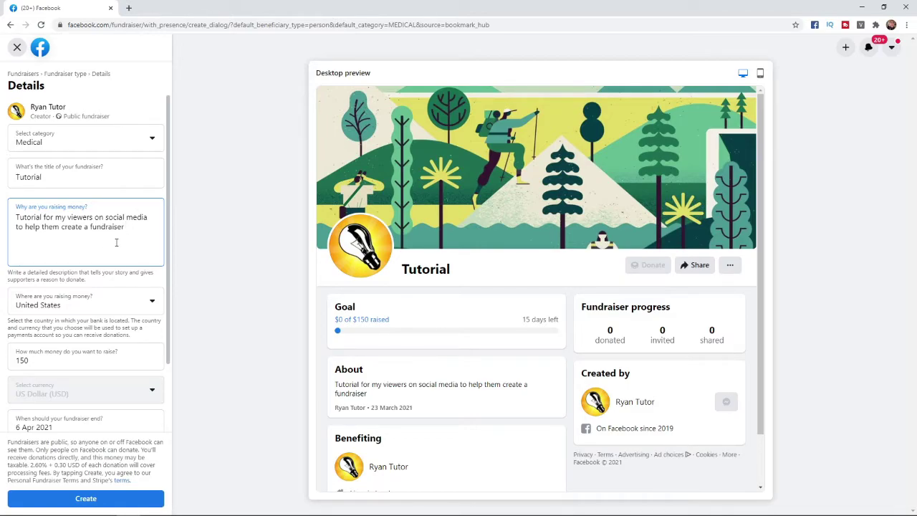
Set the country where the money is raised to United Kingdom.
left_click(152, 301)
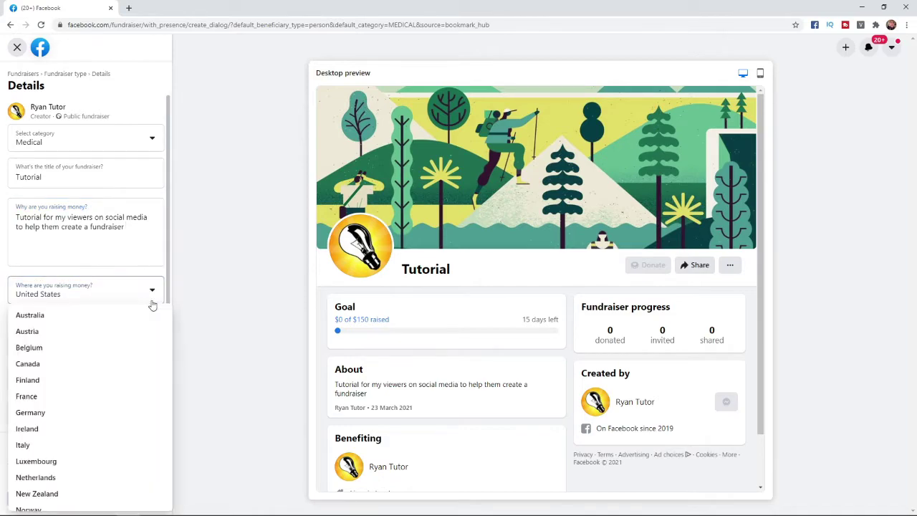
scroll(163, 430, "down", 3)
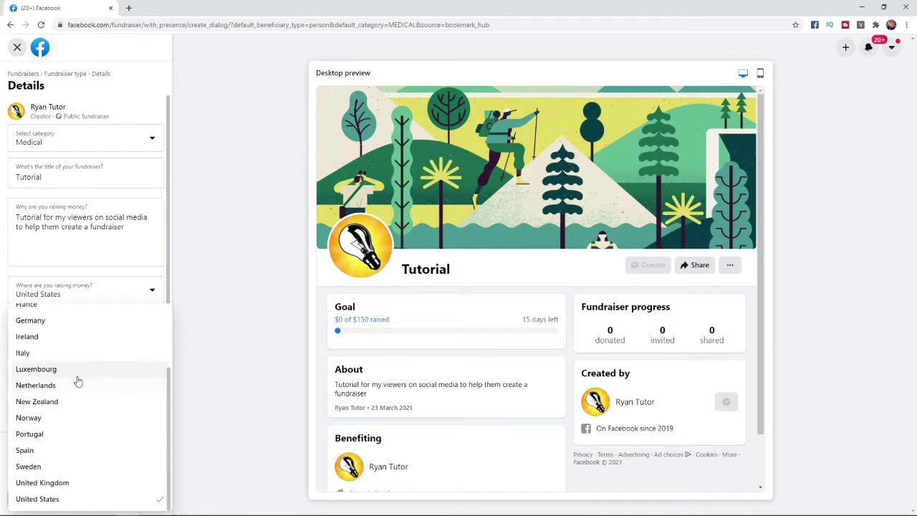
left_click(41, 485)
Set the amount to raise to 500 and the currency to British Pound Sterling (GBP).
left_click_drag(167, 272, 163, 333)
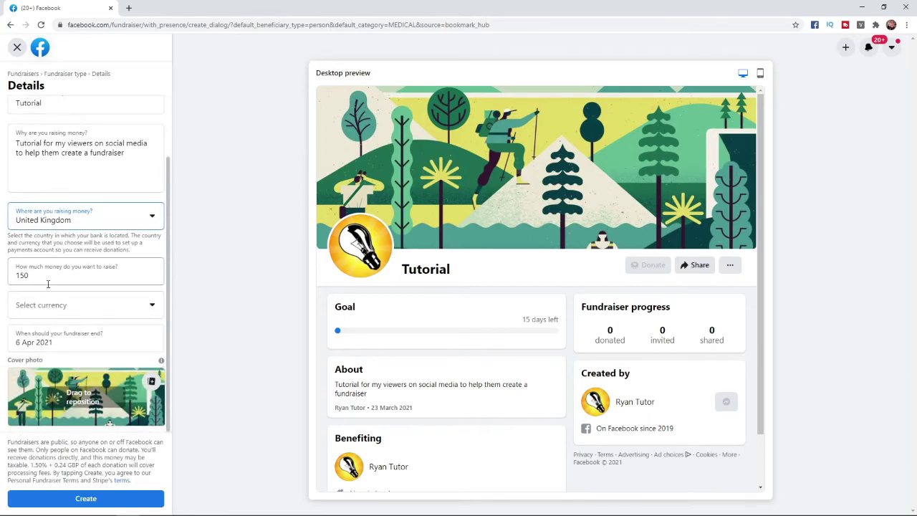
left_click(70, 277)
key("BackSpace")
key("BackSpace")
key("BackSpace")
type("5")
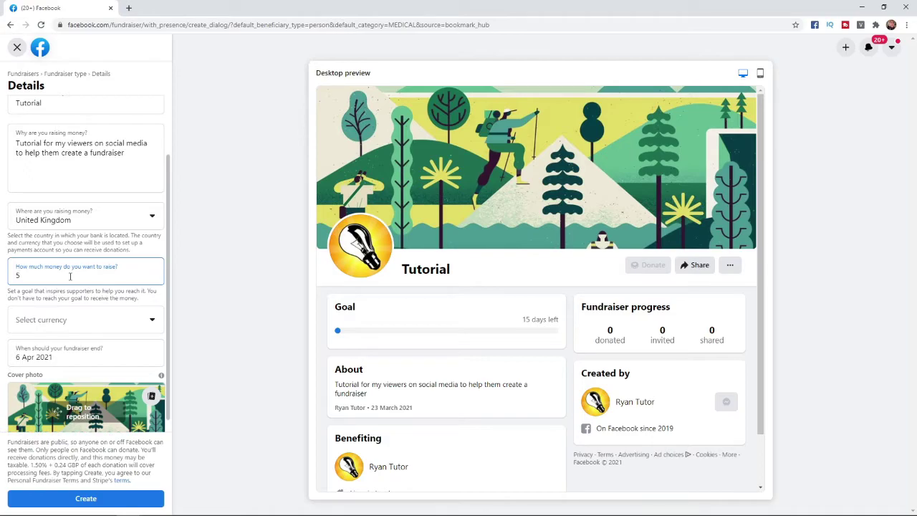
type("00")
key("Tab")
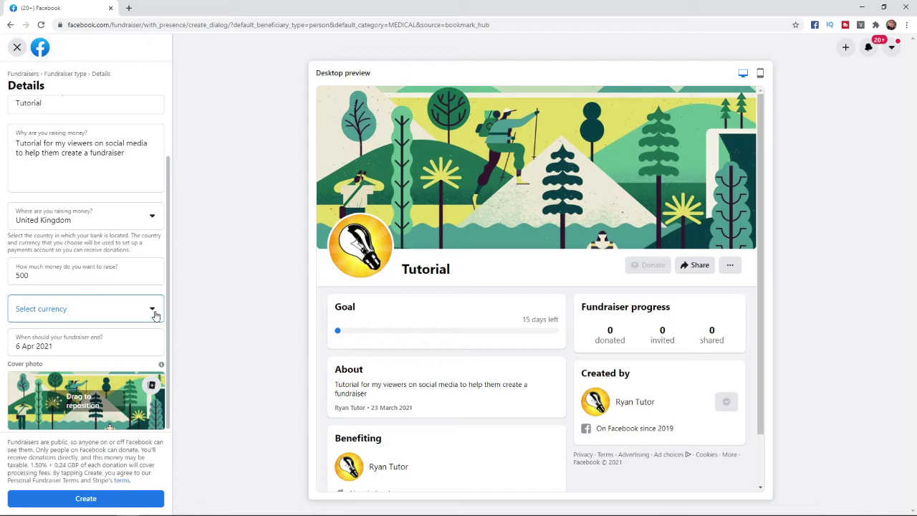
left_click(153, 312)
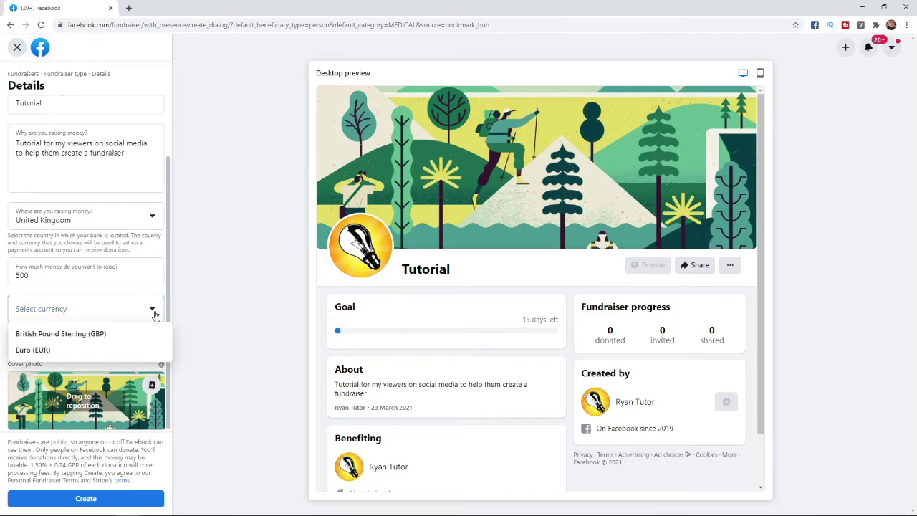
left_click(59, 334)
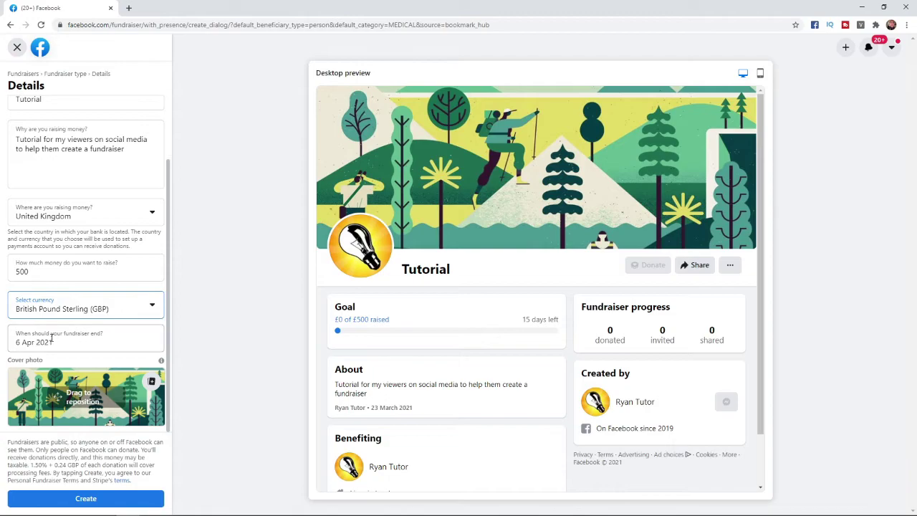
Set the fundraiser's end date to 1 Jun 2021 and create the fundraiser.
left_click(81, 343)
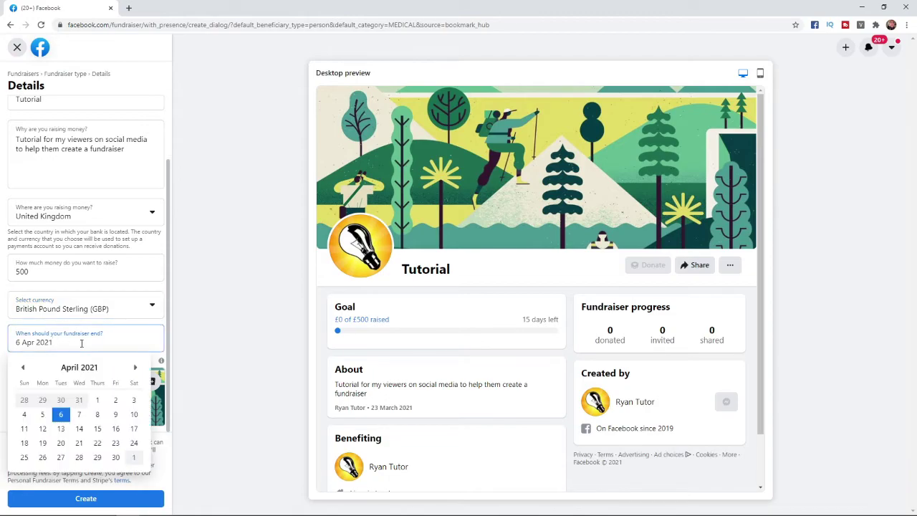
left_click(23, 369)
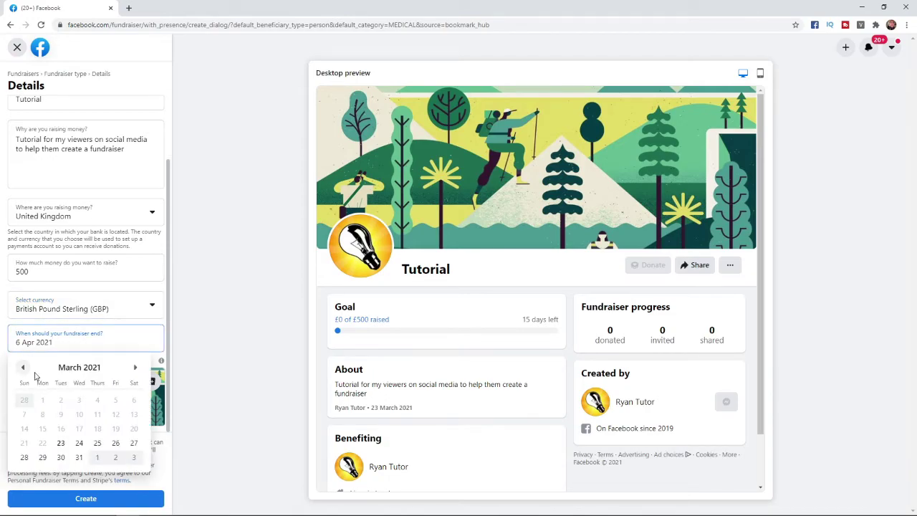
left_click(61, 445)
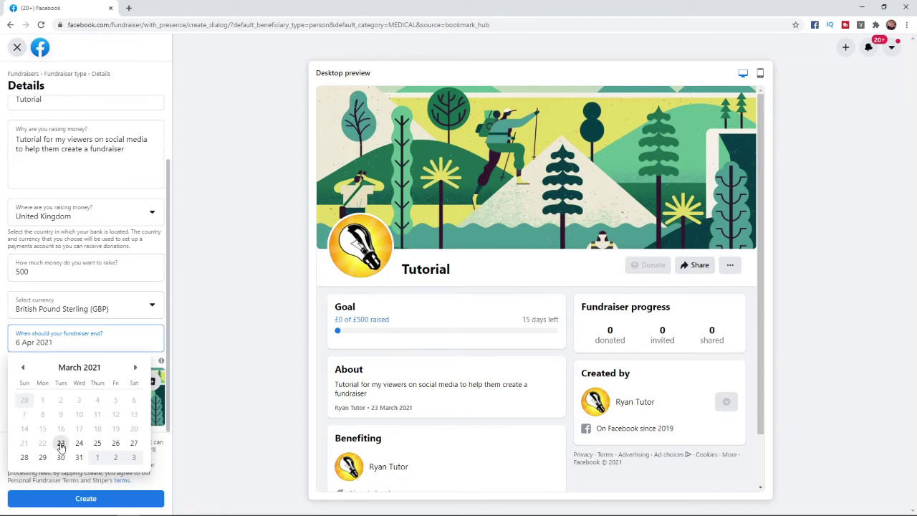
left_click(103, 340)
left_click(134, 368)
left_click(134, 368)
left_click(134, 368)
left_click(61, 399)
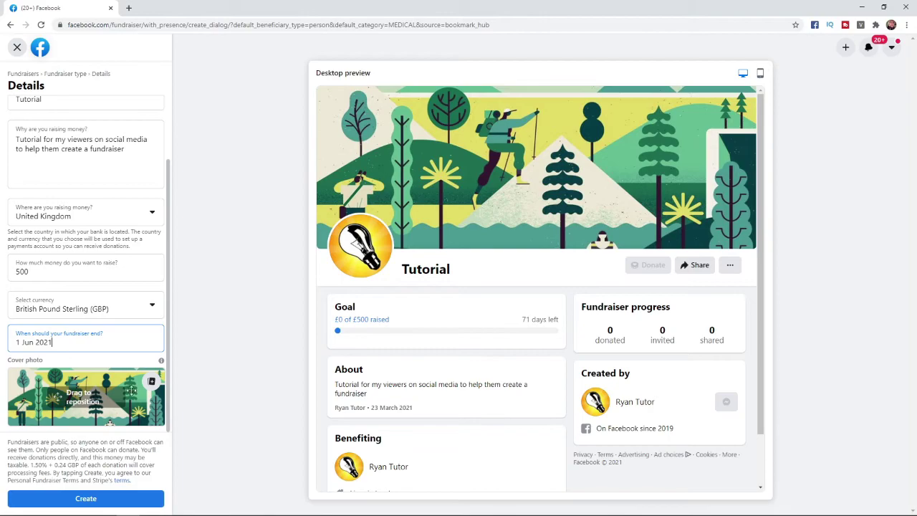
left_click(86, 498)
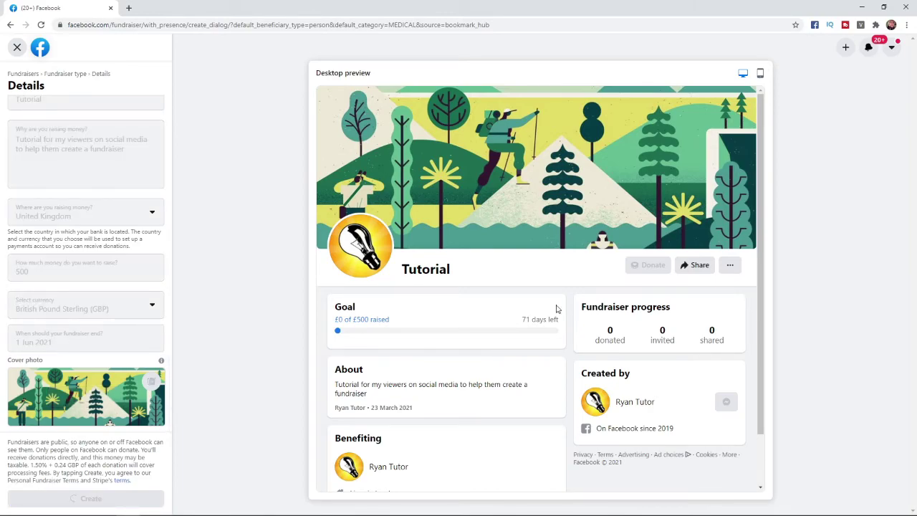